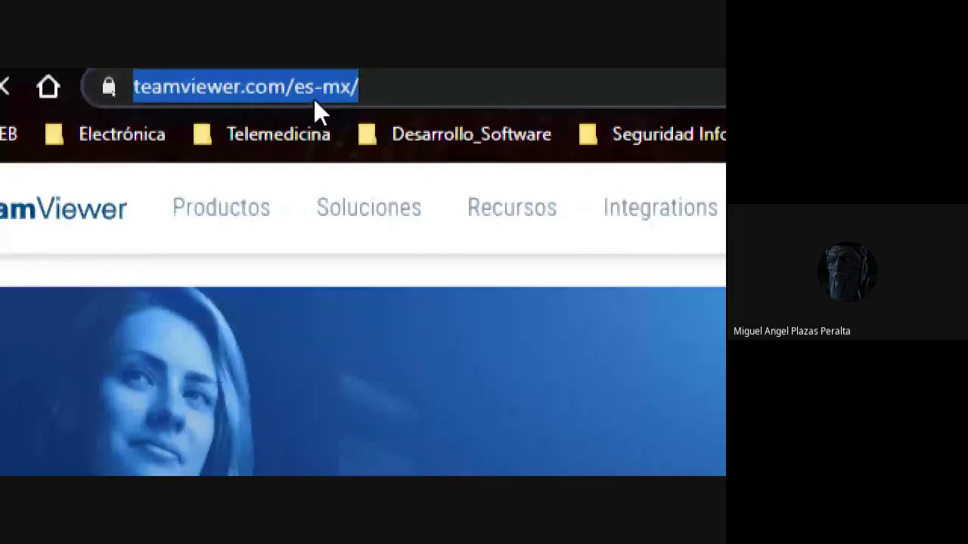
Step: Examine the address of the TeamViewer website, teamviewer.com/es-mx/
click(382, 93)
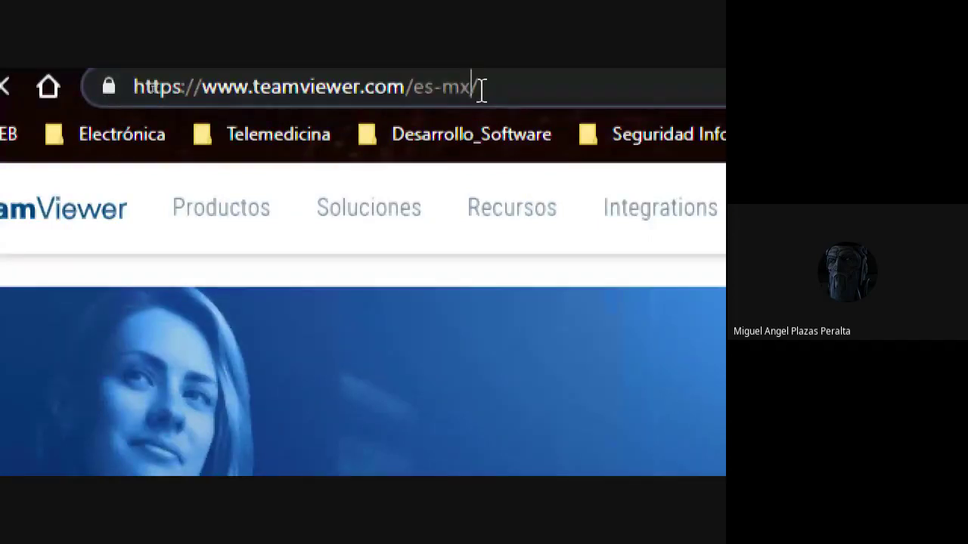
drag(479, 90, 446, 89)
key(ctrl)
key(ctrl)
key(ctrl)
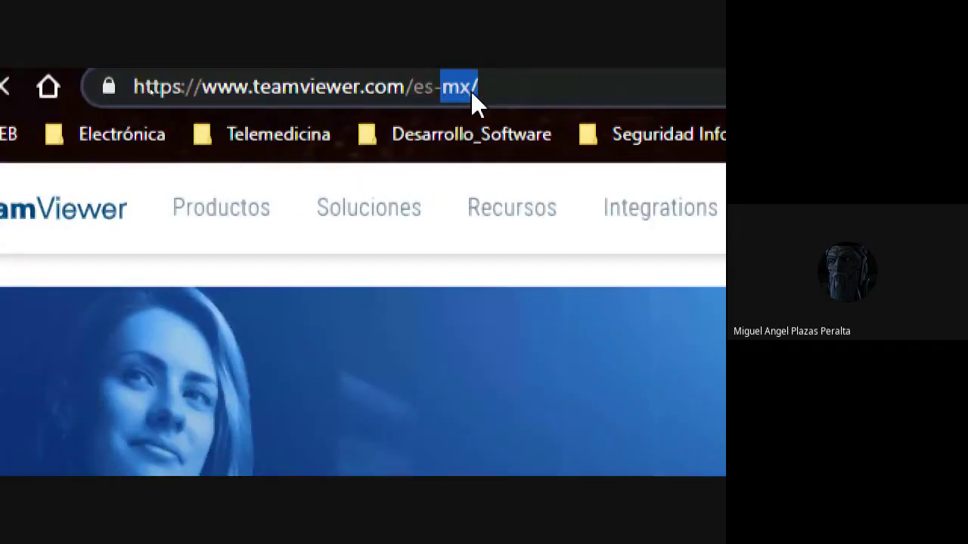
key(ctrl)
key(ctrl)
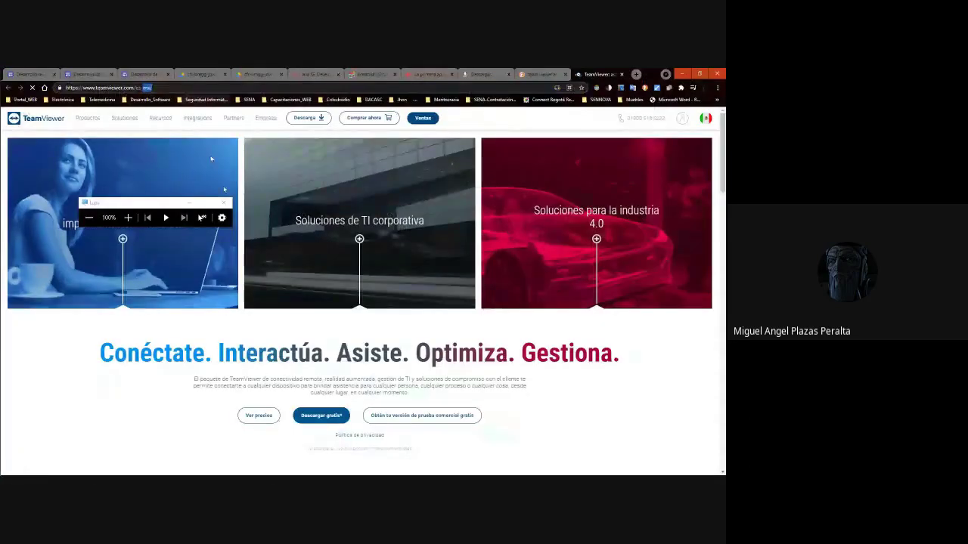
click(224, 202)
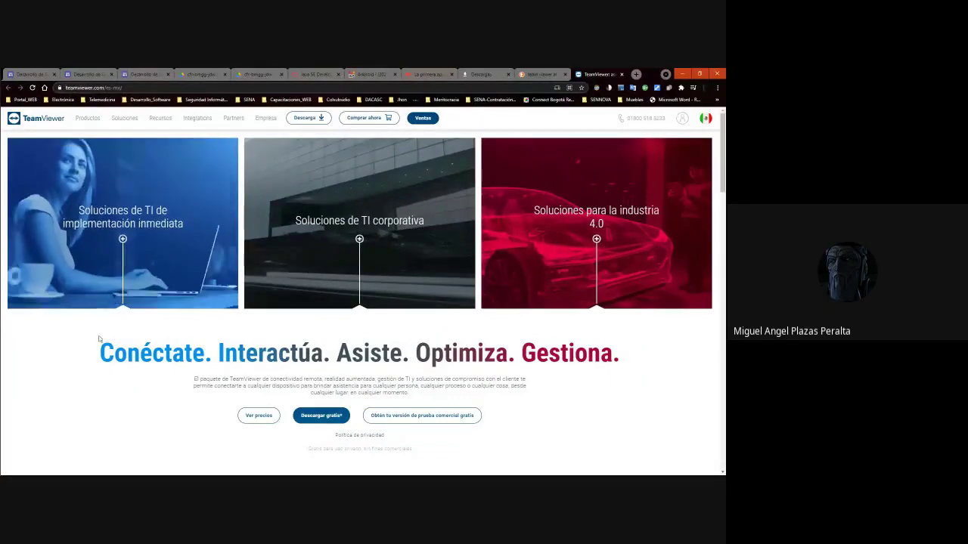
click(138, 88)
drag(157, 87, 65, 88)
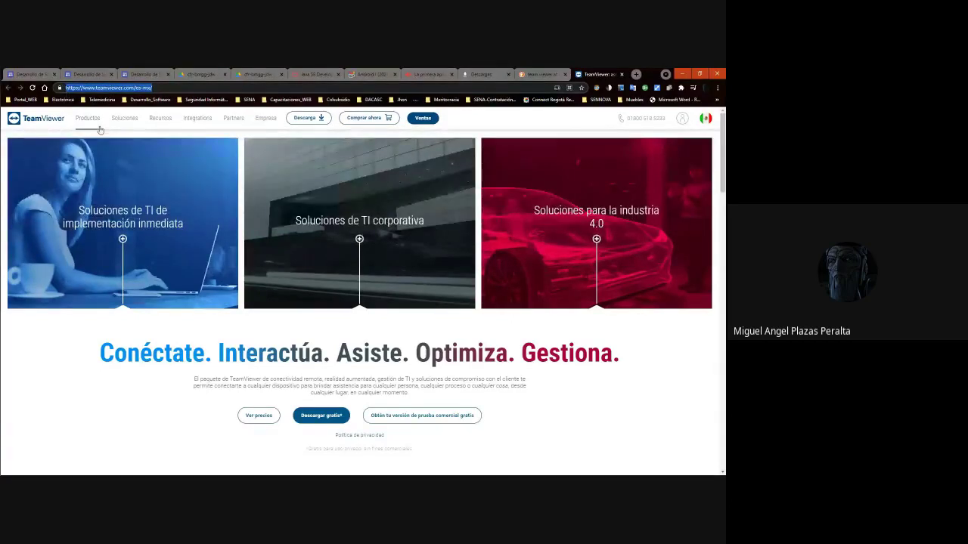
Step: Download TeamViewer for Windows and save the TeamViewer_Setup installer in the Escritorio folder
click(316, 120)
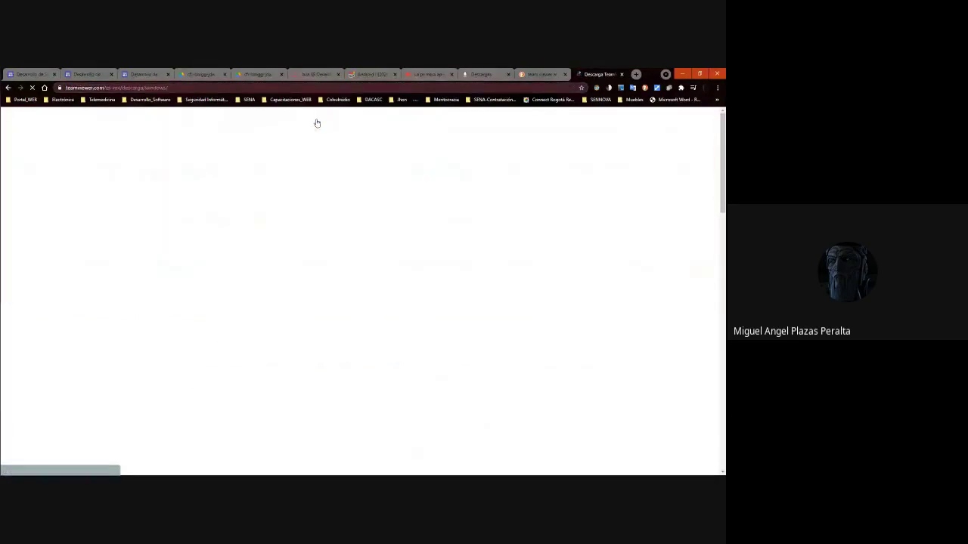
click(103, 325)
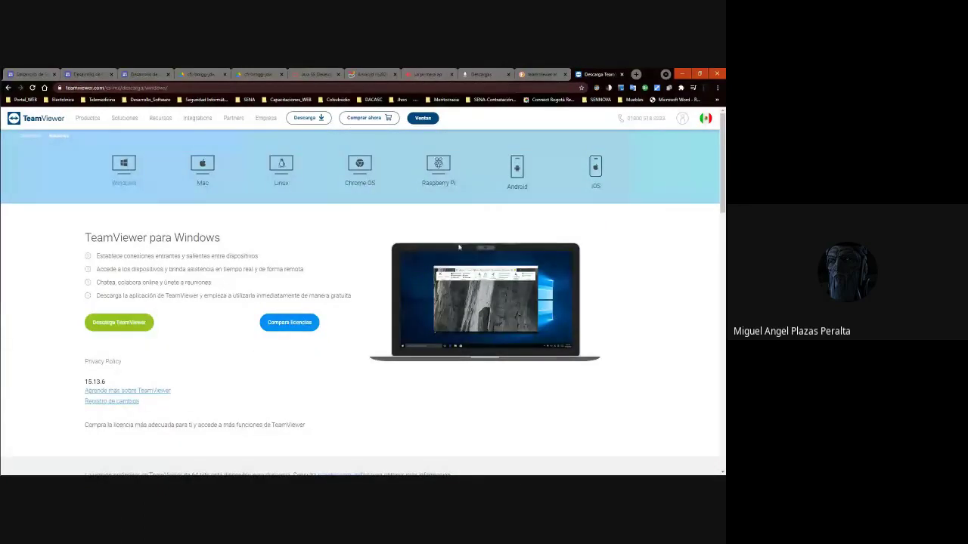
click(137, 325)
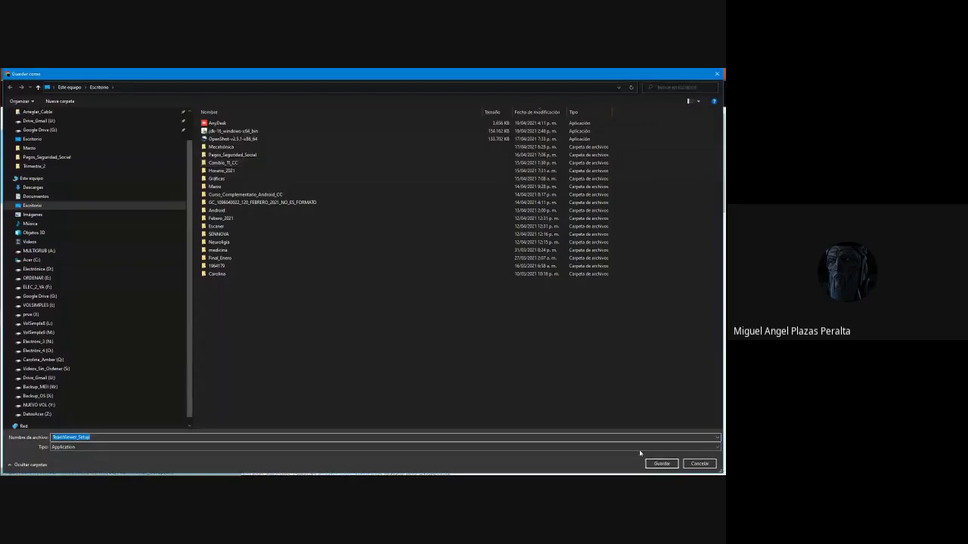
click(662, 465)
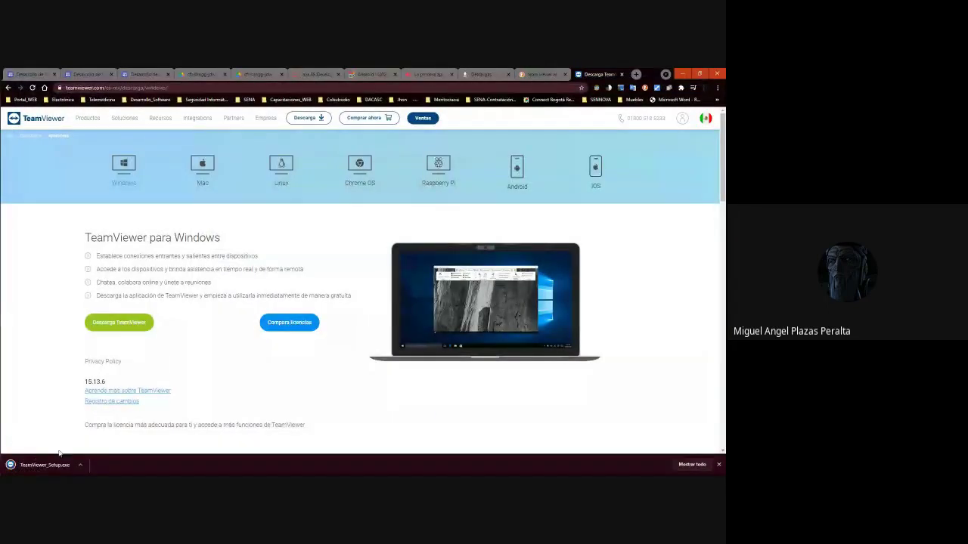
Step: Show the downloaded TeamViewer_Setup file in its folder and run it
click(694, 464)
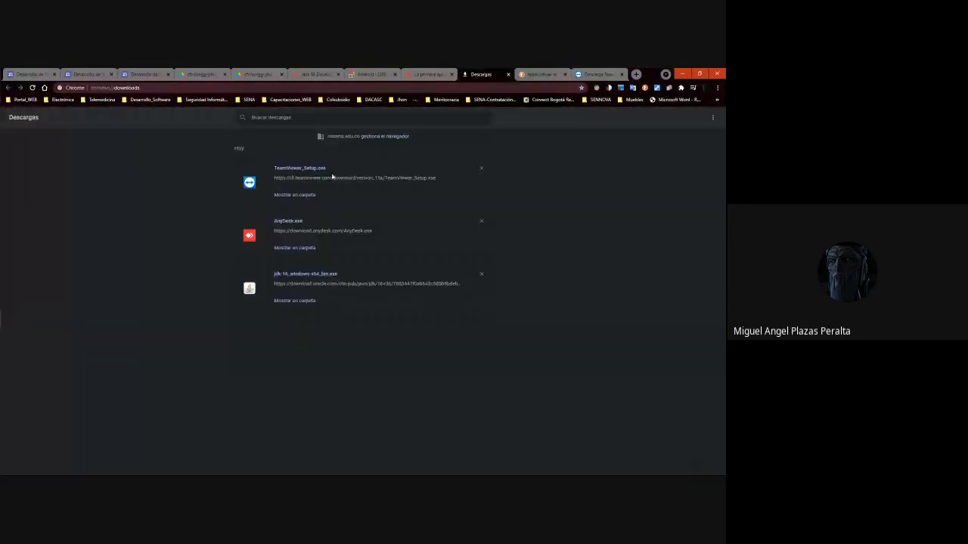
click(295, 198)
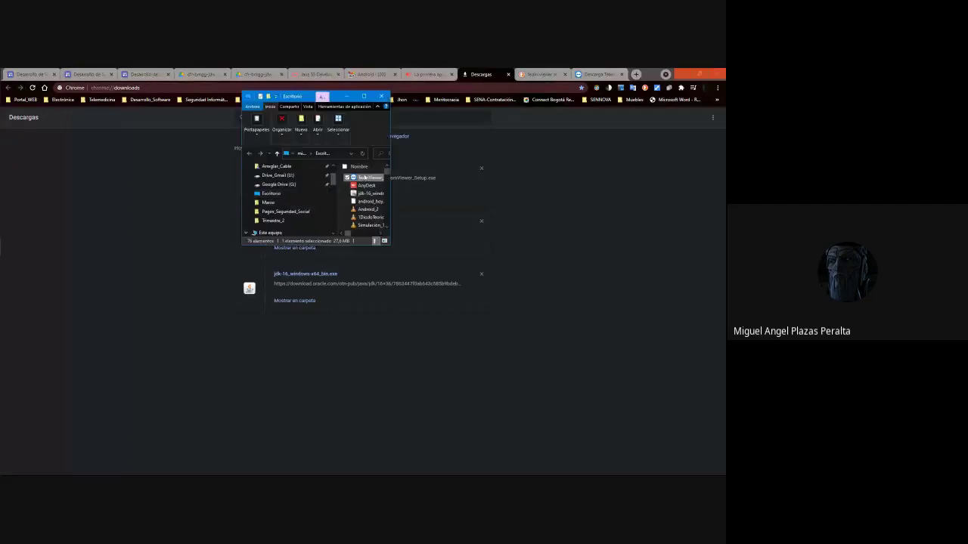
click(370, 97)
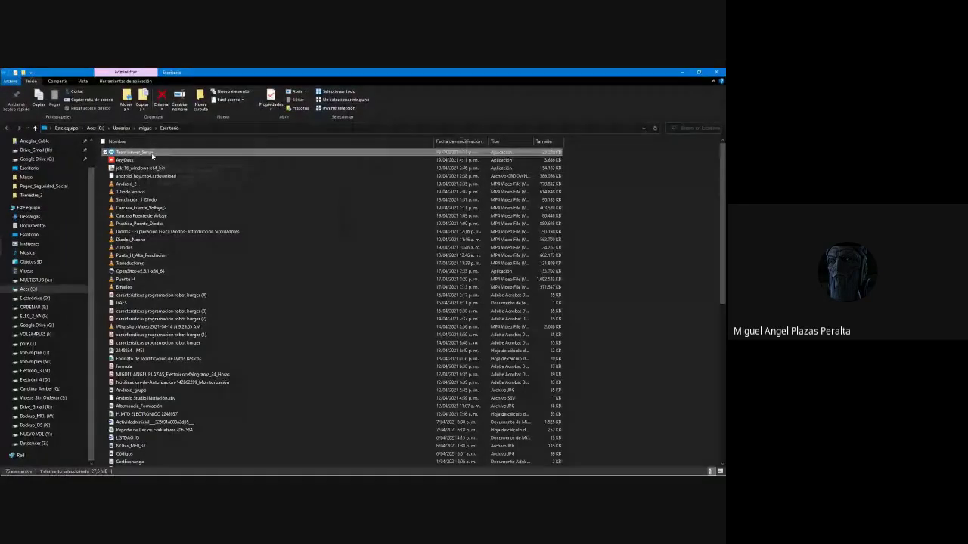
right_click(162, 156)
click(183, 168)
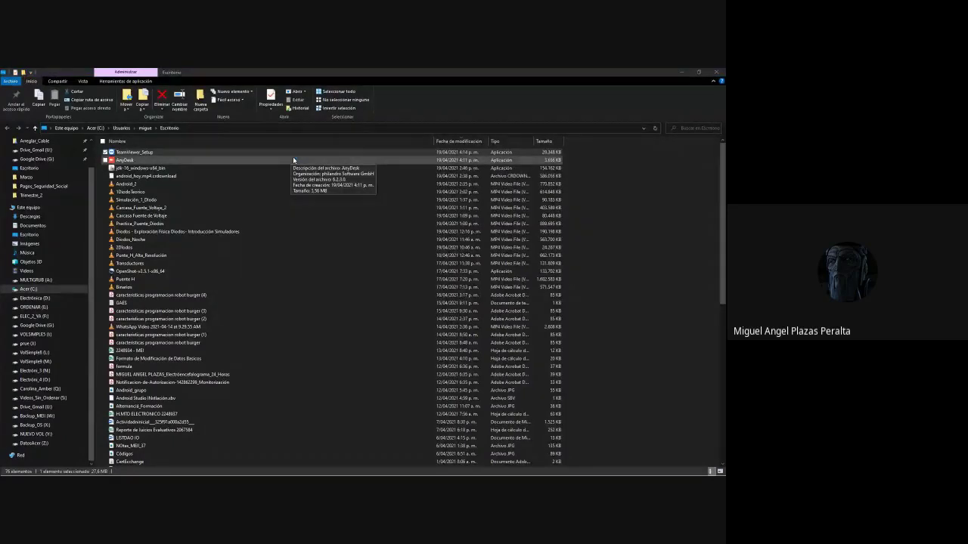
Step: Bring the TeamViewer installer into view, choose the default installation with advanced settings shown, and accept the license agreement
click(680, 73)
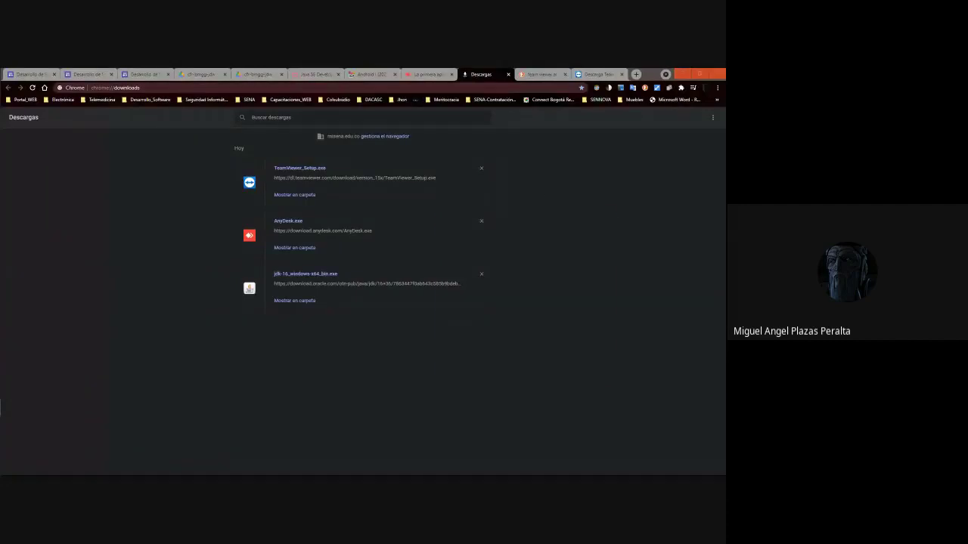
click(682, 73)
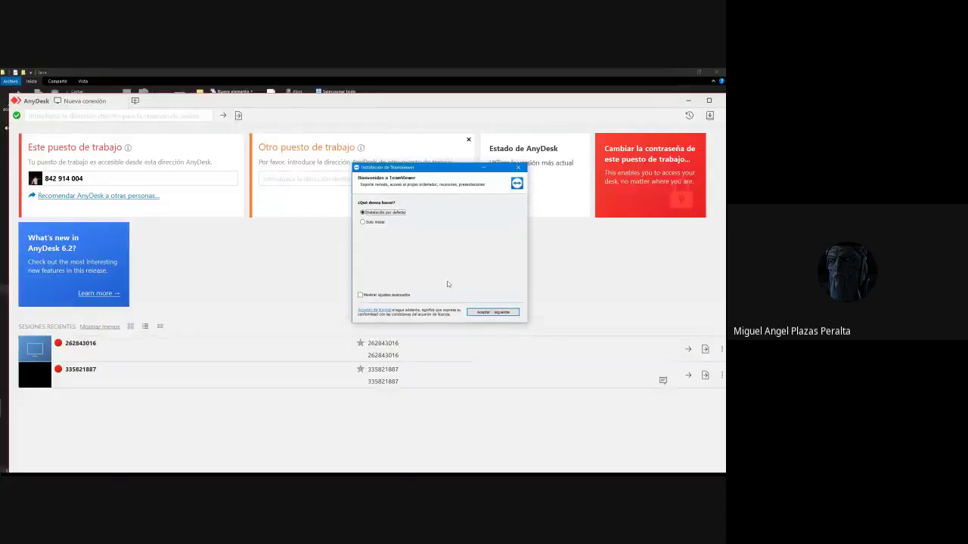
click(374, 221)
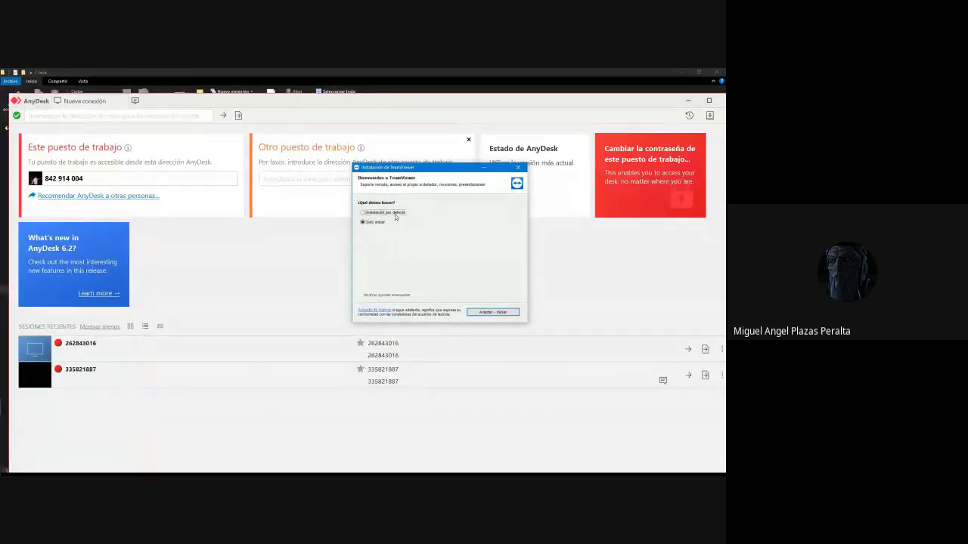
click(394, 214)
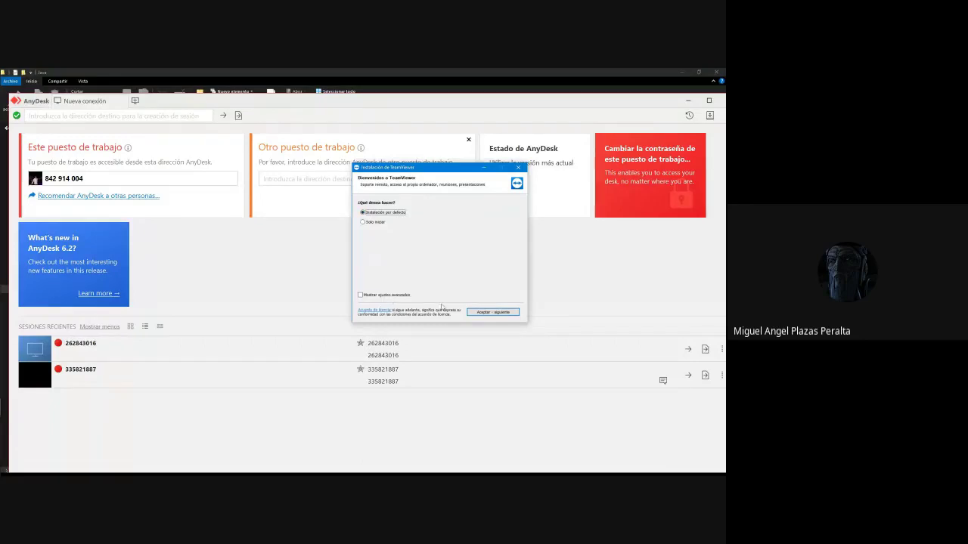
click(380, 295)
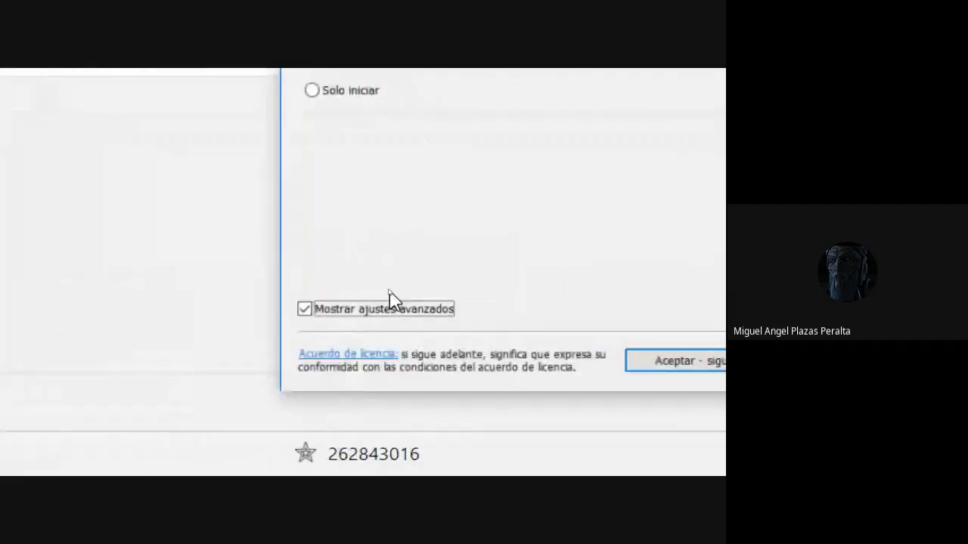
click(680, 362)
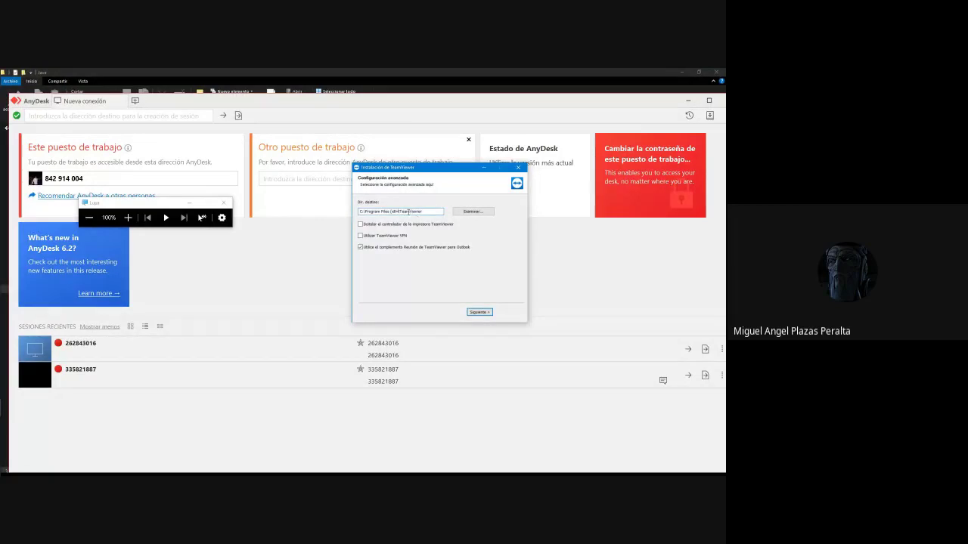
Step: Enable TeamViewer VPN in the advanced configuration and start the installation
text(6)
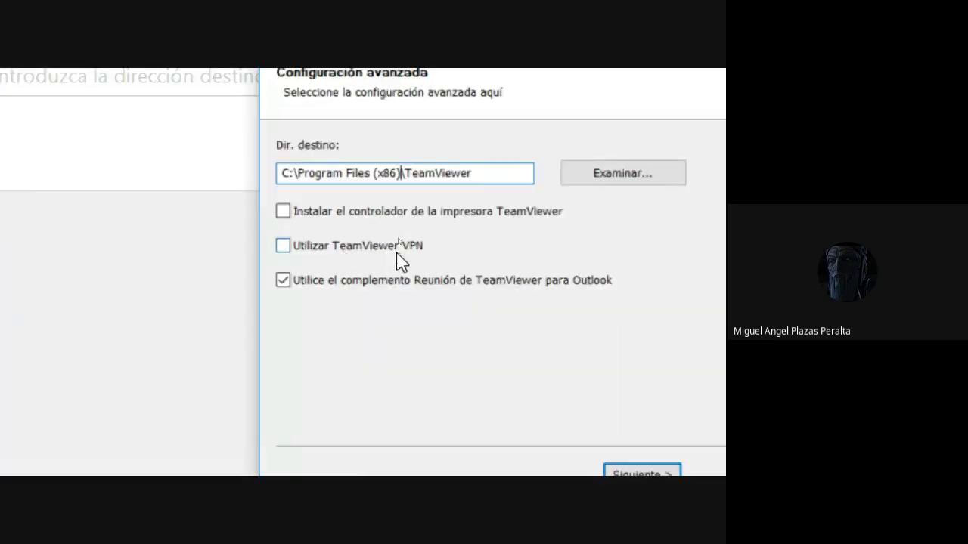
click(285, 248)
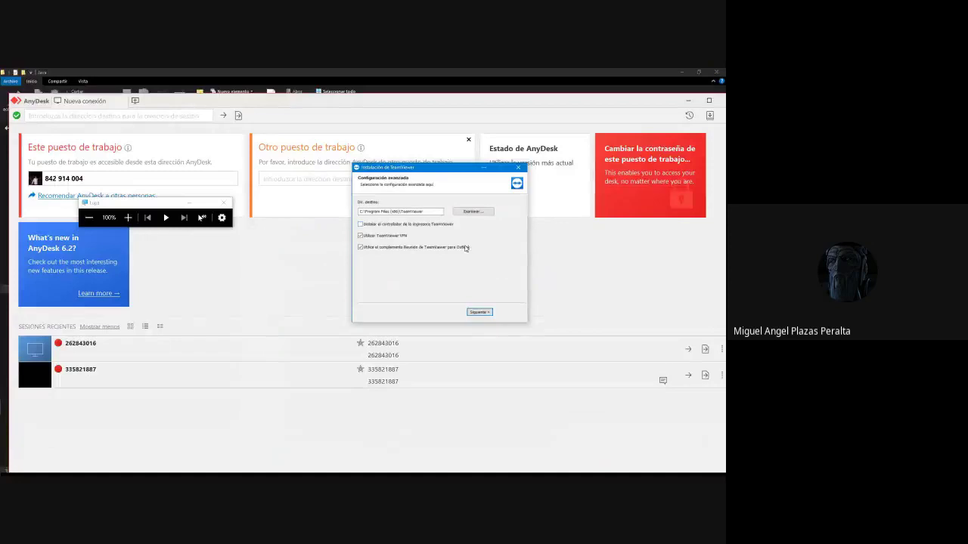
click(487, 313)
click(389, 220)
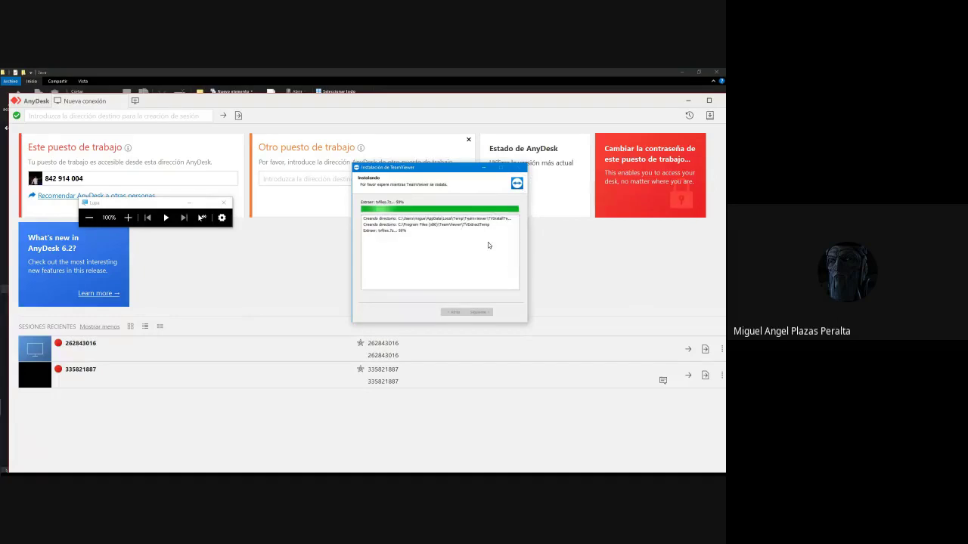
Step: Examine the TeamViewer installation progress and the usage options offered on the installer's final page
key(super+plus)
key(super+plus)
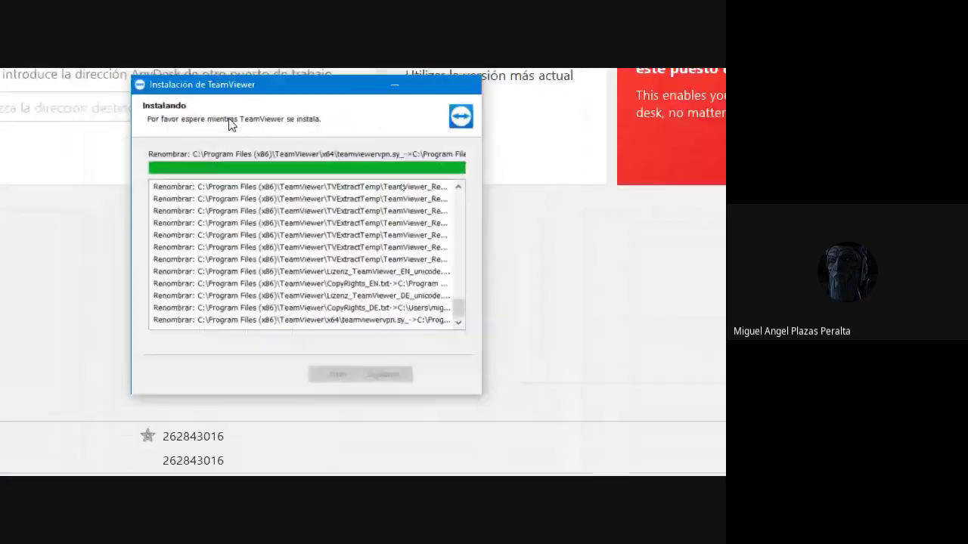
key(super)
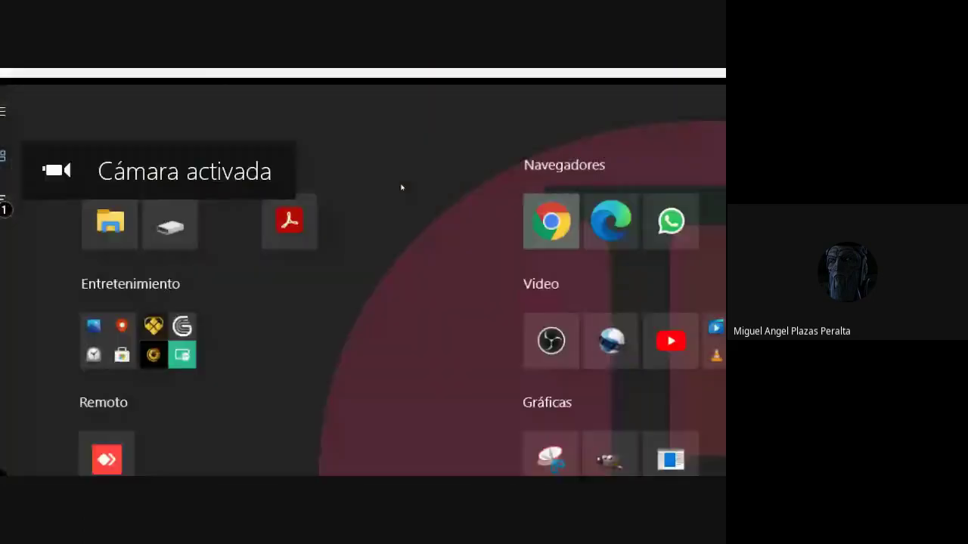
key(super+minus)
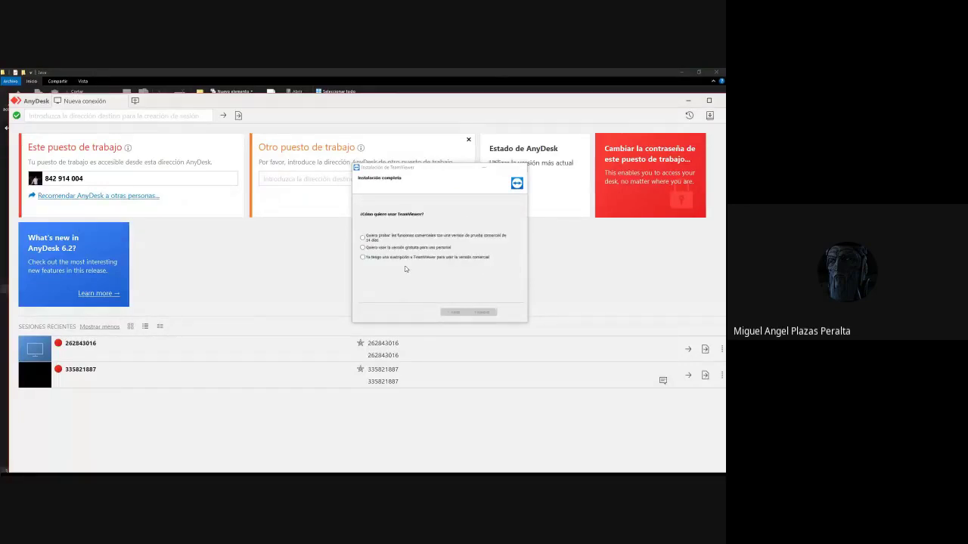
key(super+plus)
key(super)
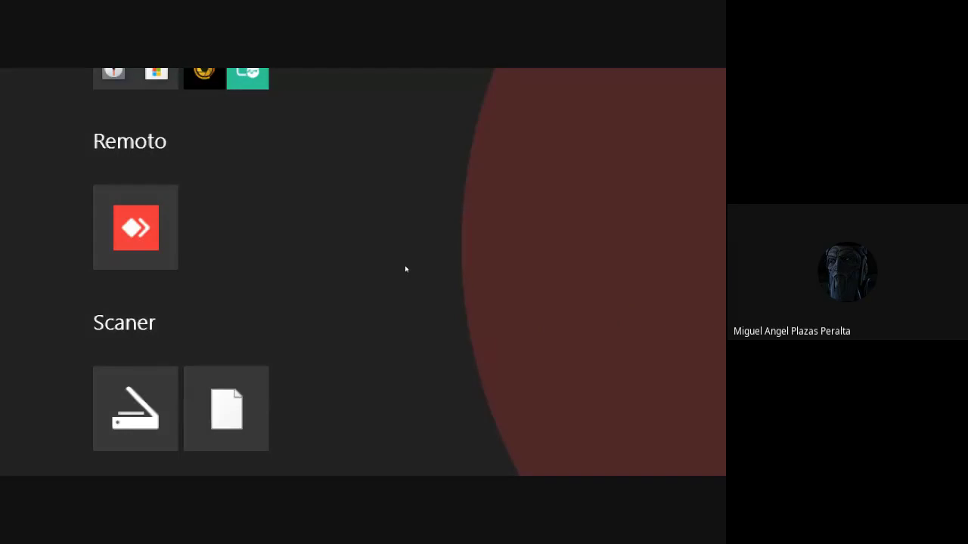
key(super+minus)
key(super)
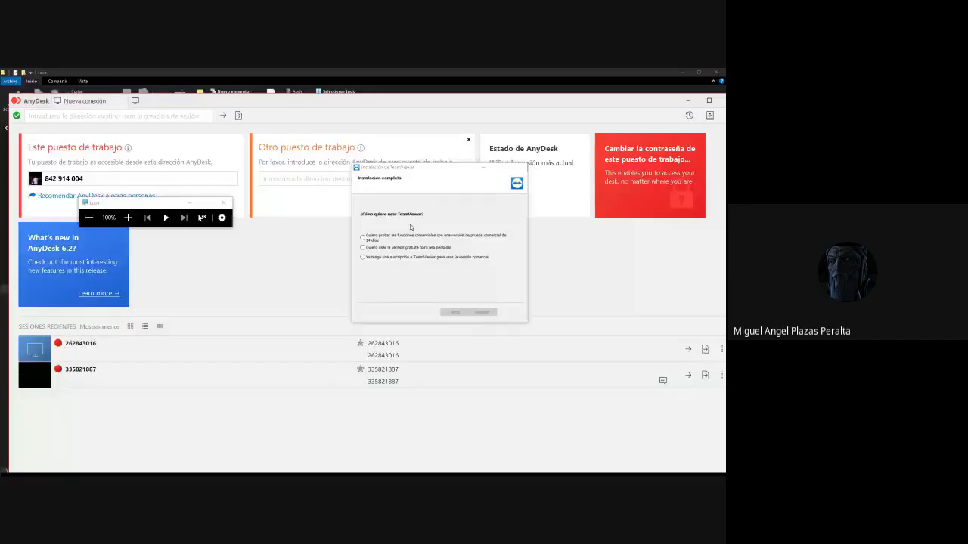
key(super+plus)
key(super+plus)
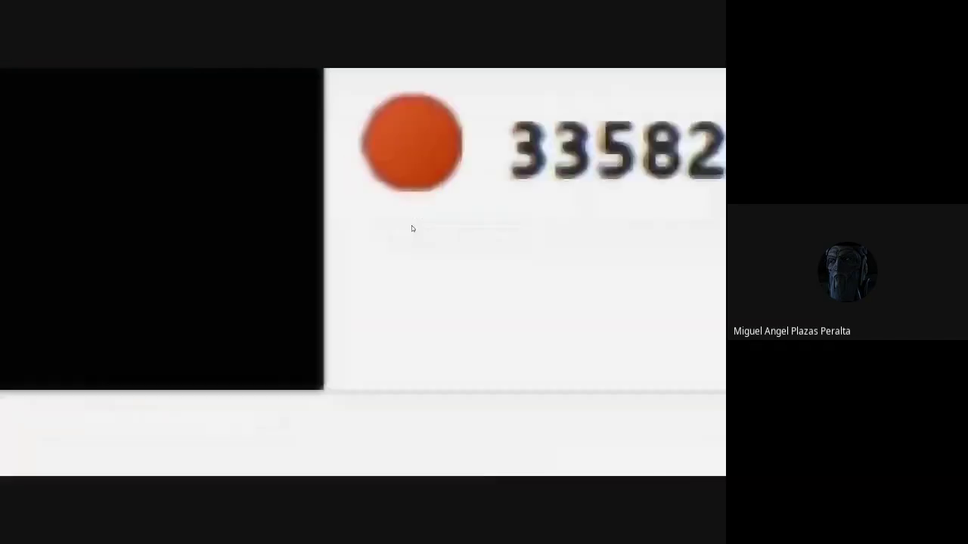
key(super+minus)
key(super+minus)
key(super+plus)
key(super+minus)
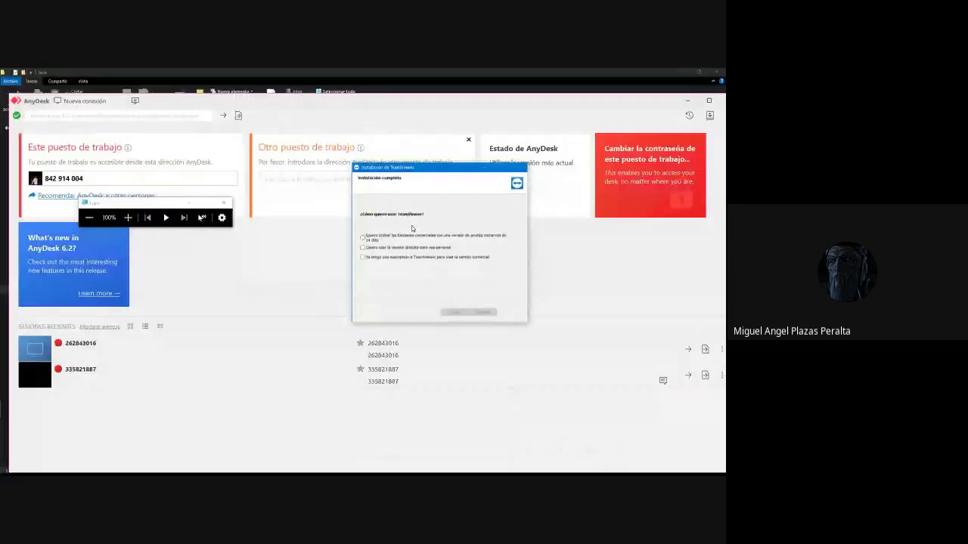
Step: Choose the free version for personal use and finish the TeamViewer installation
key(super+plus)
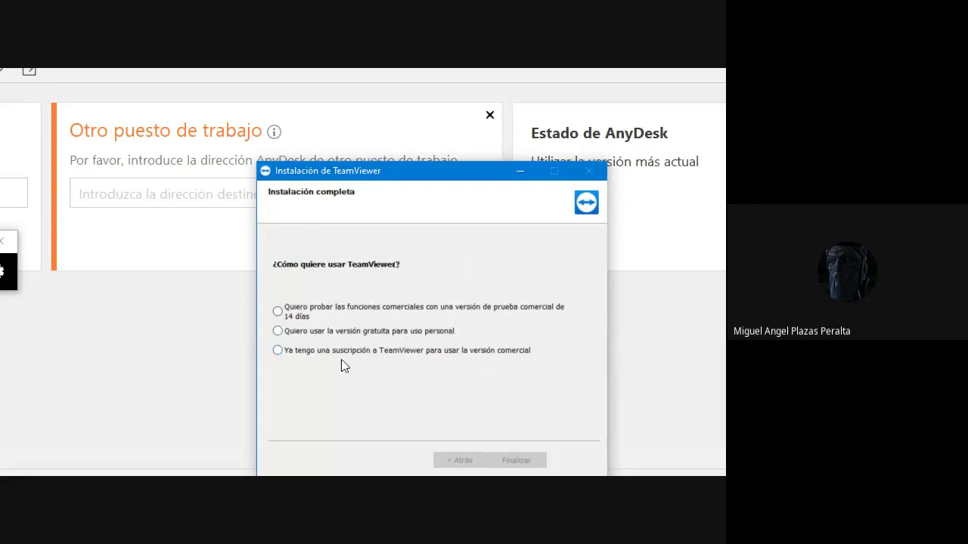
click(292, 332)
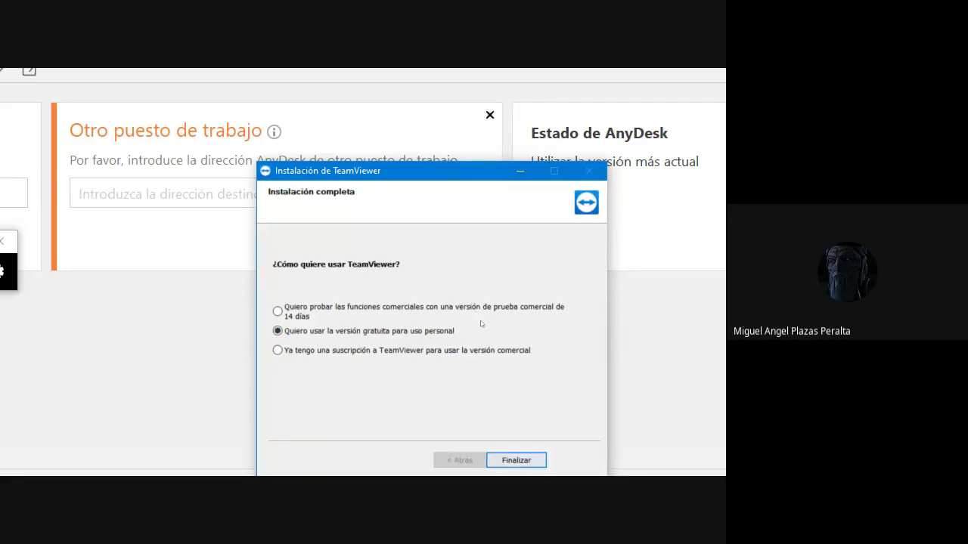
click(514, 461)
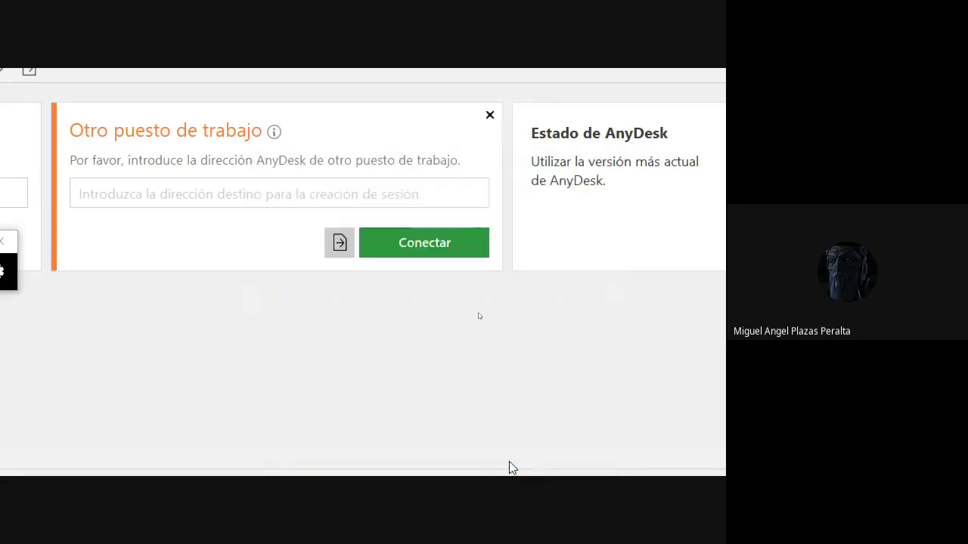
Step: Minimize the AnyDesk window and the Java folder window
key(super+minus)
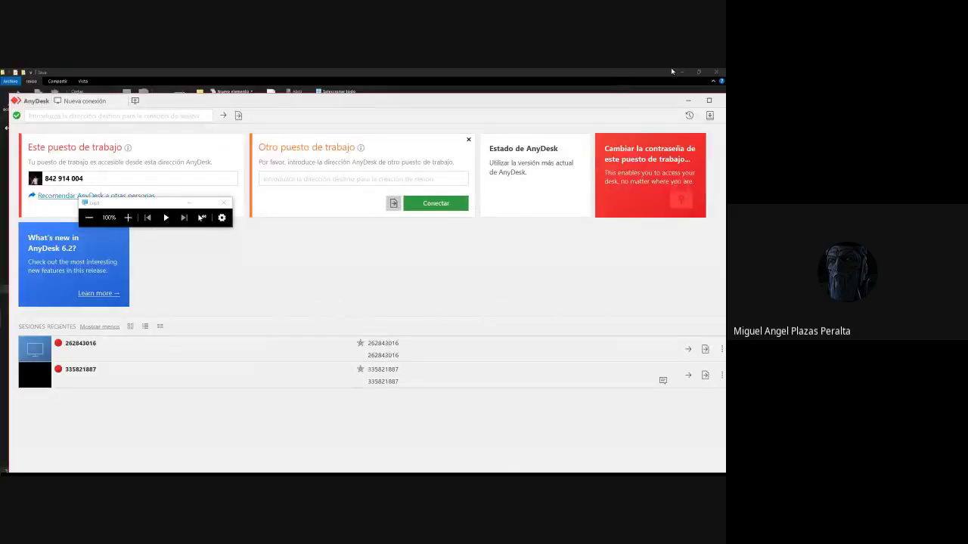
click(685, 98)
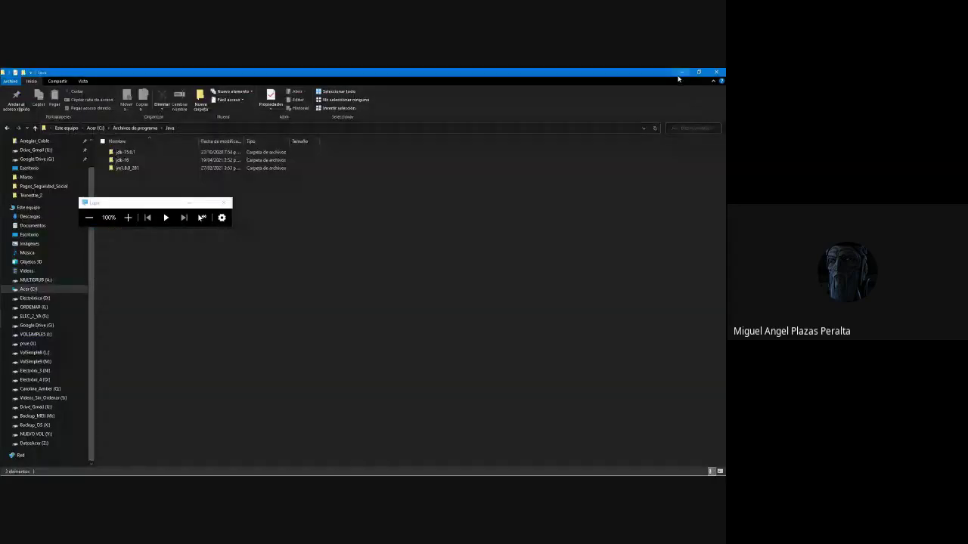
click(679, 74)
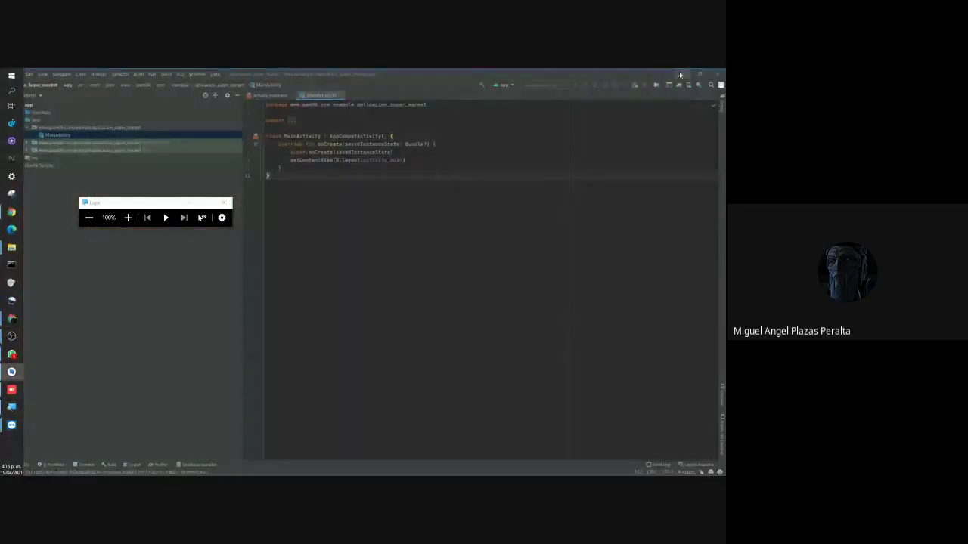
Step: Minimize the Android Studio window and close the Magnifier
click(680, 74)
click(223, 203)
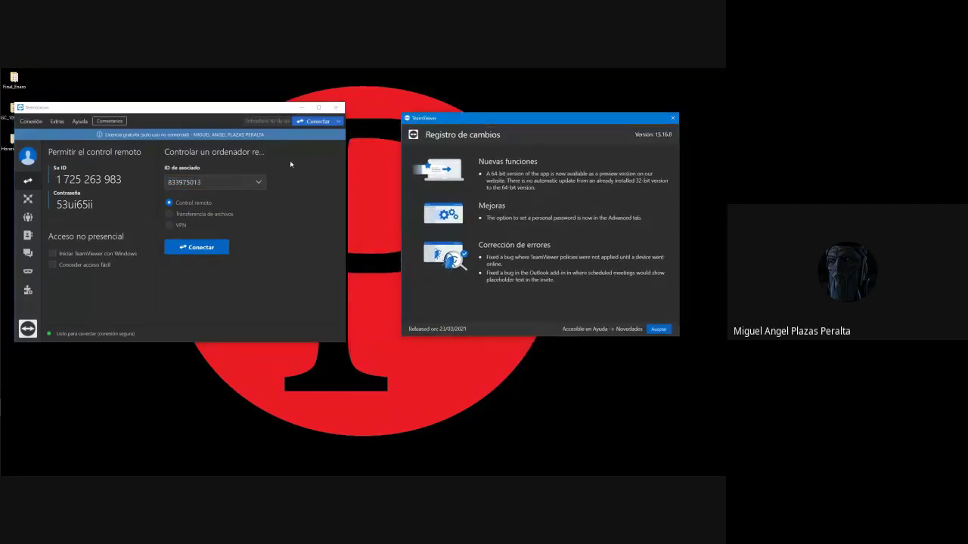
Step: Dismiss the TeamViewer change log and move the TeamViewer main window toward the middle of the desktop
drag(230, 112, 267, 113)
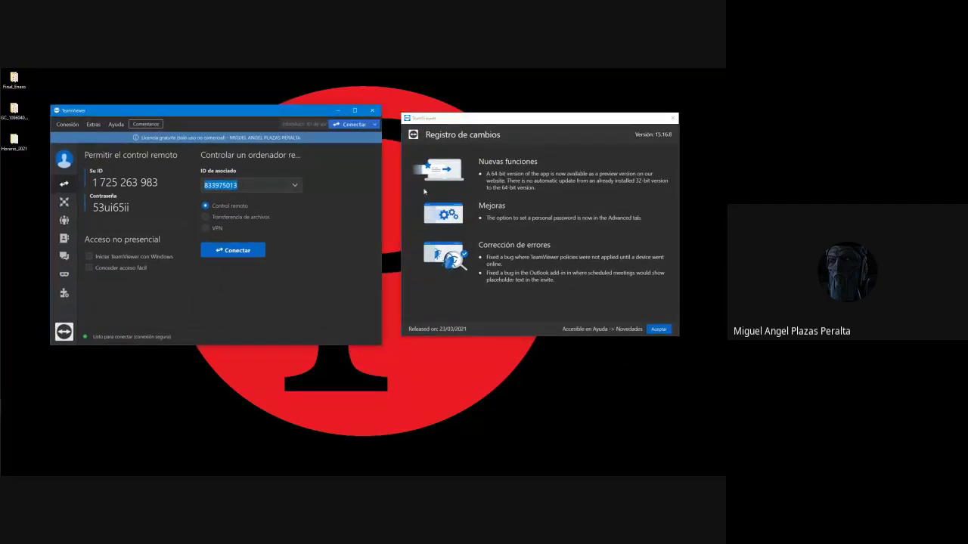
click(648, 330)
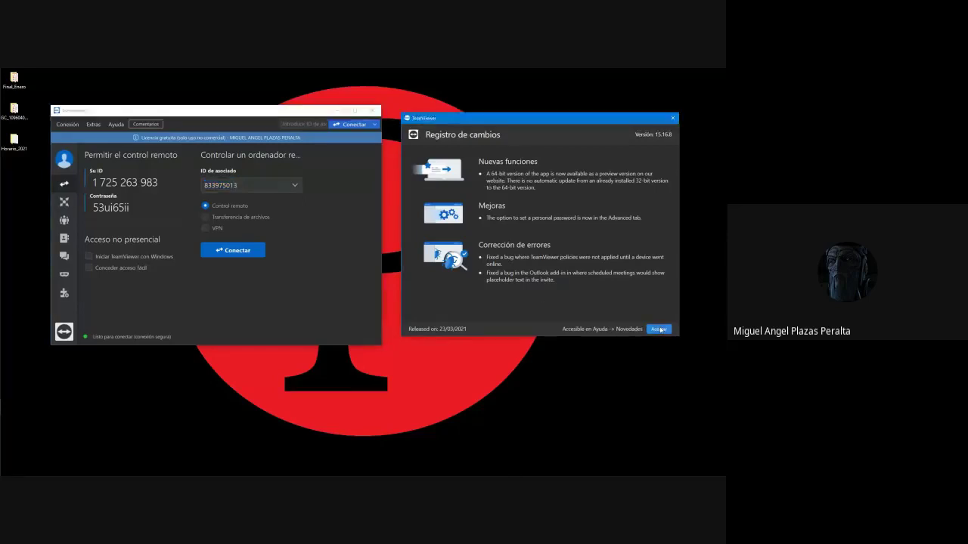
drag(266, 115, 400, 116)
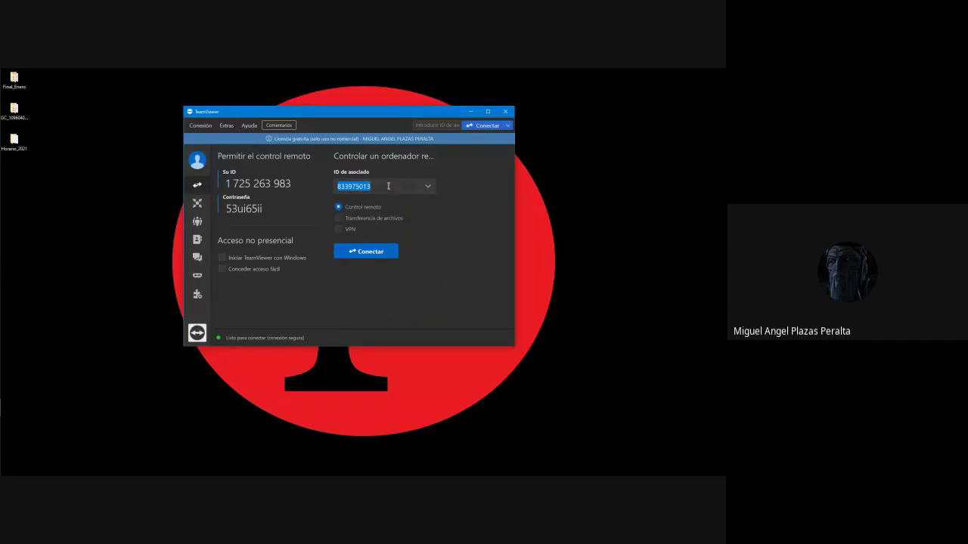
Step: Magnify the TeamViewer remote control area to examine the device ID and password, and close the Magnifier
click(306, 190)
key(super+plus)
key(super+plus)
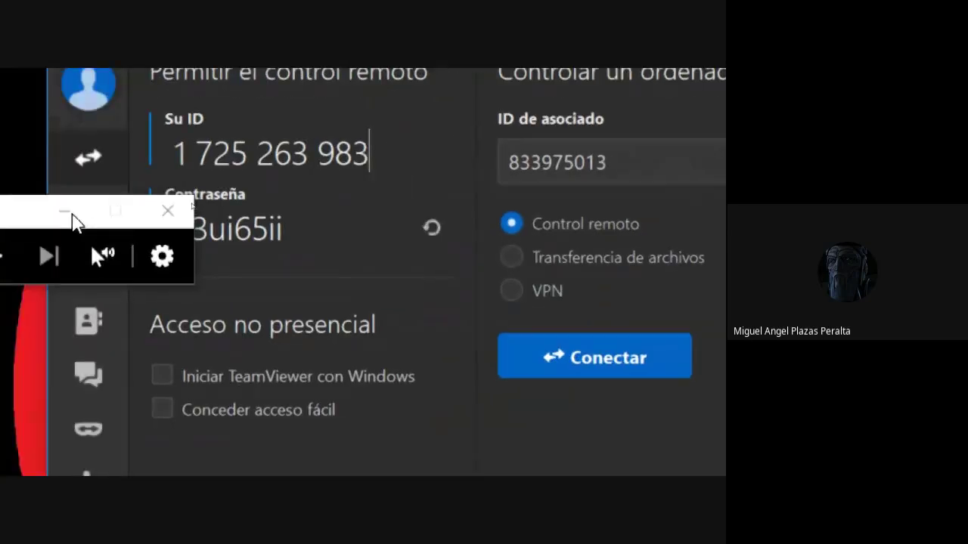
click(72, 216)
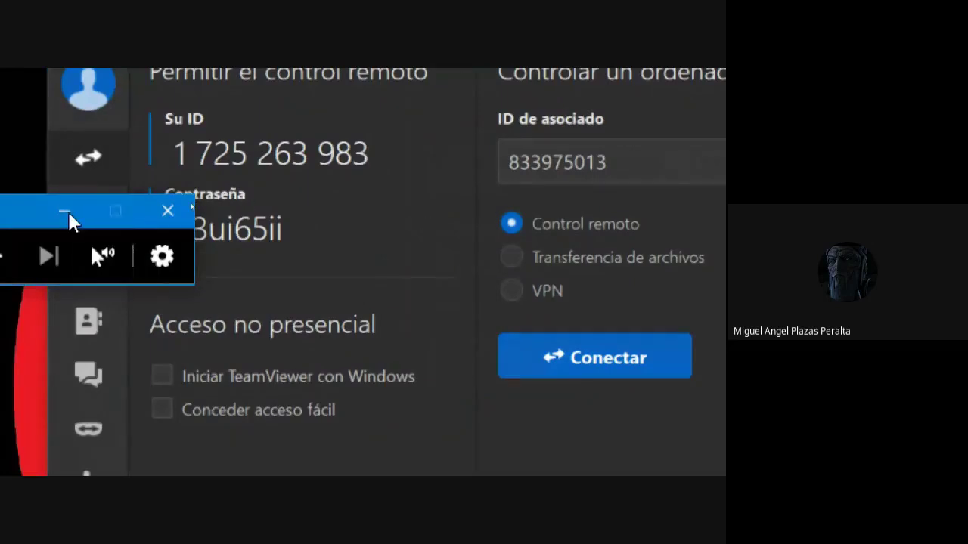
key(super+minus)
key(super+minus)
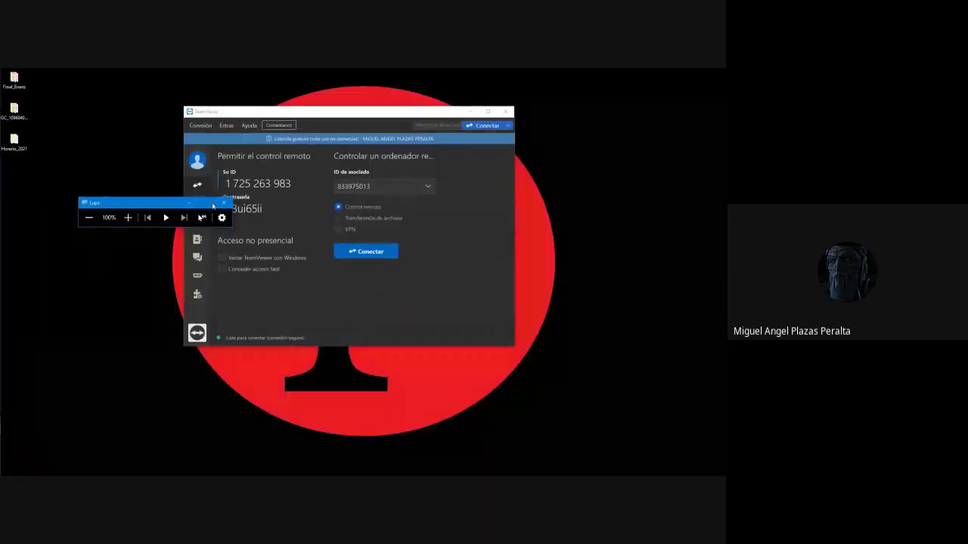
click(222, 203)
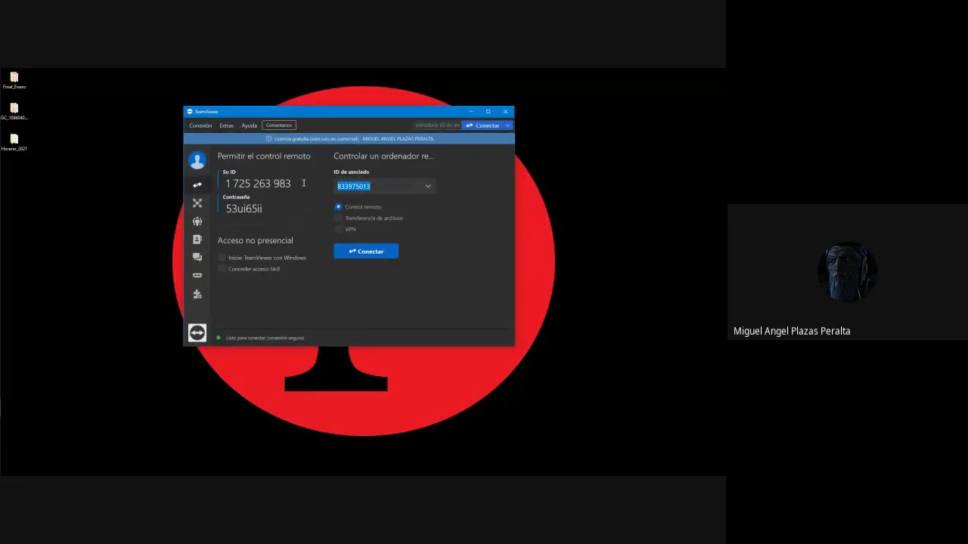
key(super+plus)
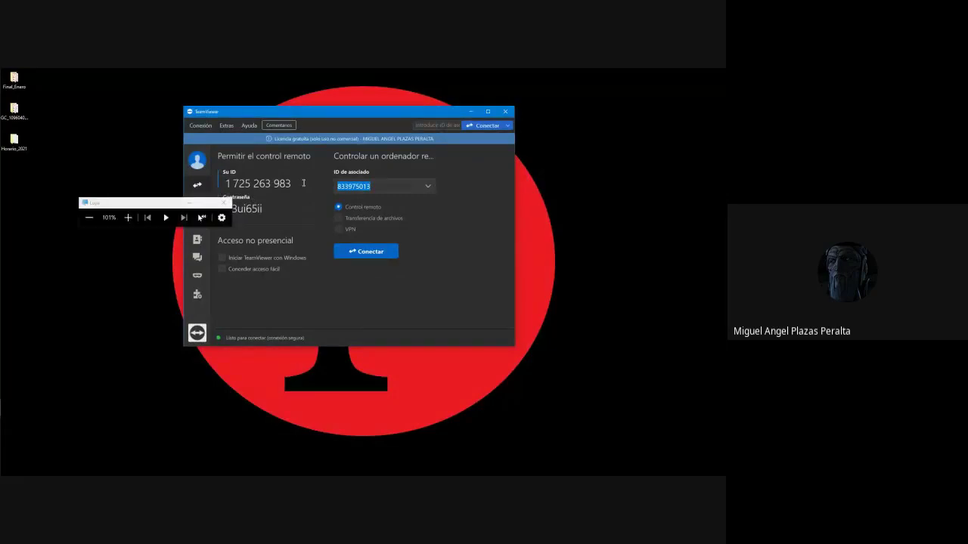
key(super+plus)
key(super+plus)
key(super)
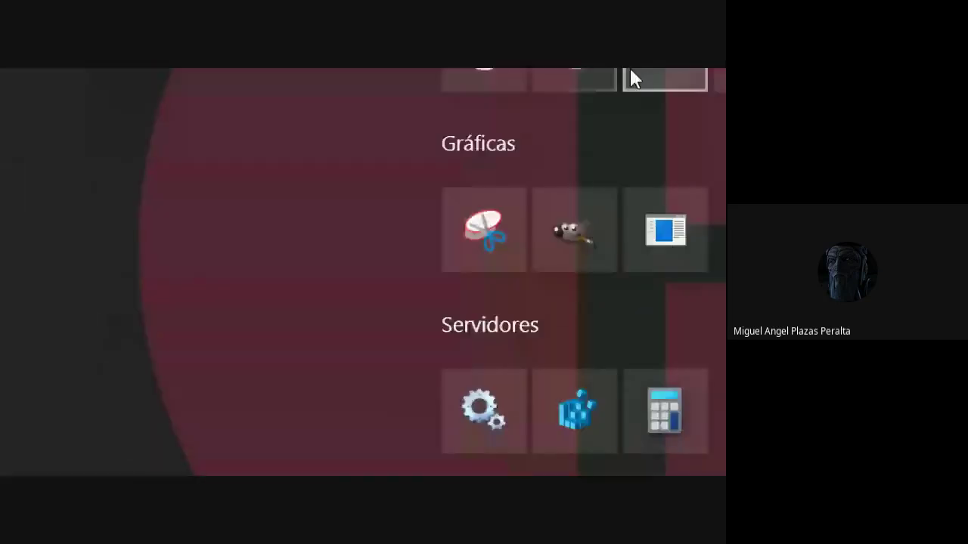
click(630, 72)
key(super+minus)
key(super+minus)
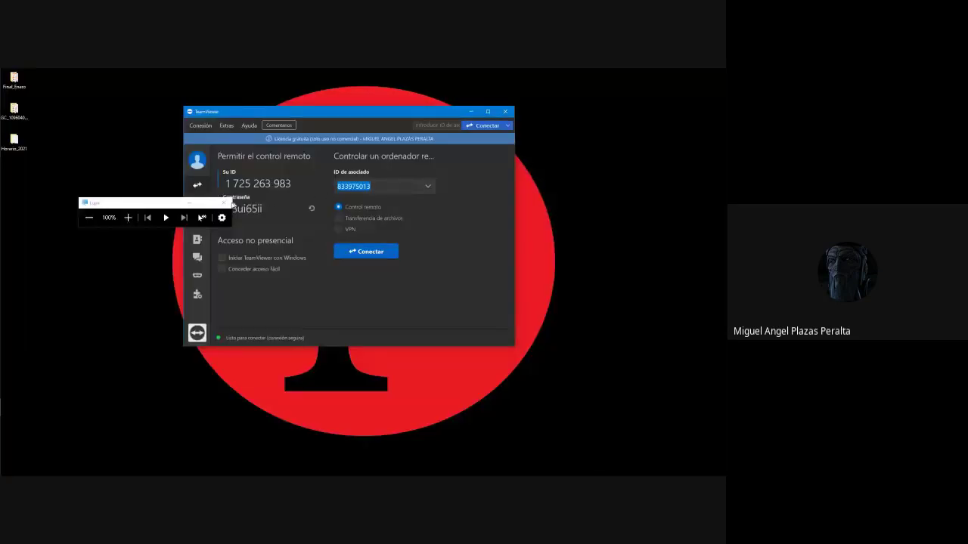
click(226, 203)
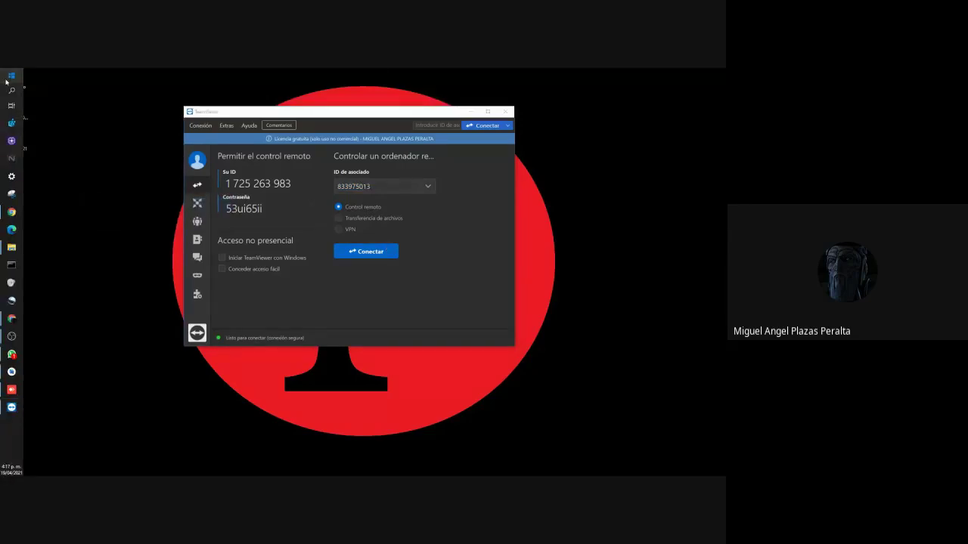
Step: Pin TeamViewer to Start from the recently added apps and return to the pinned tiles
click(9, 77)
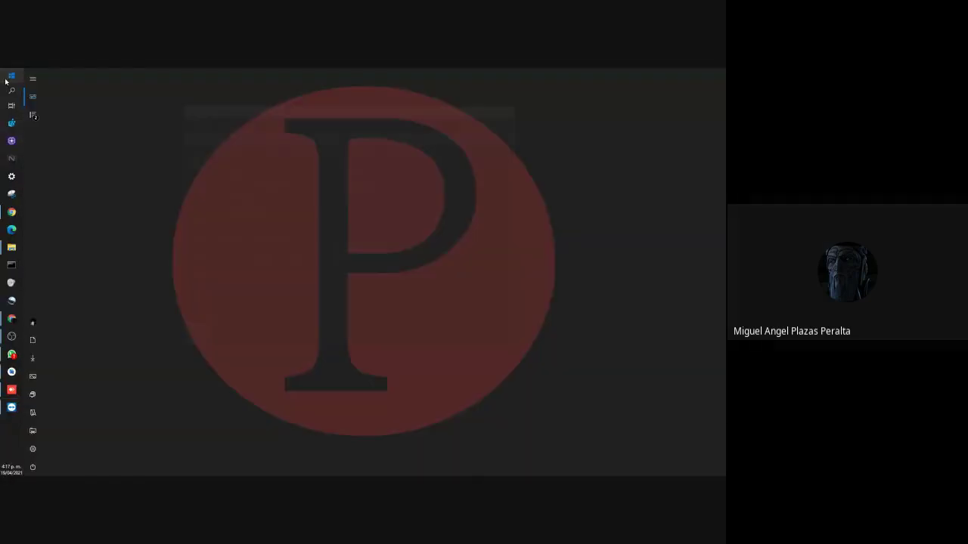
click(36, 116)
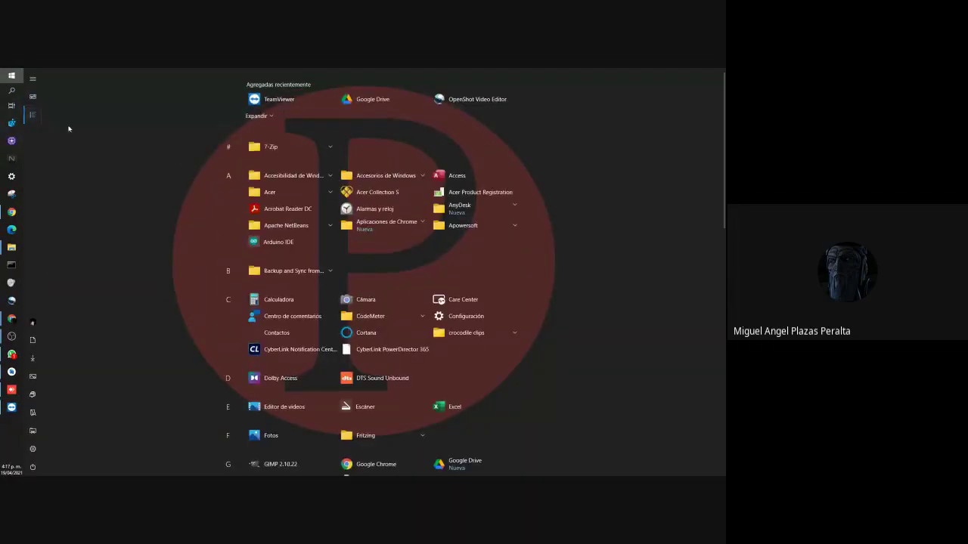
right_click(279, 106)
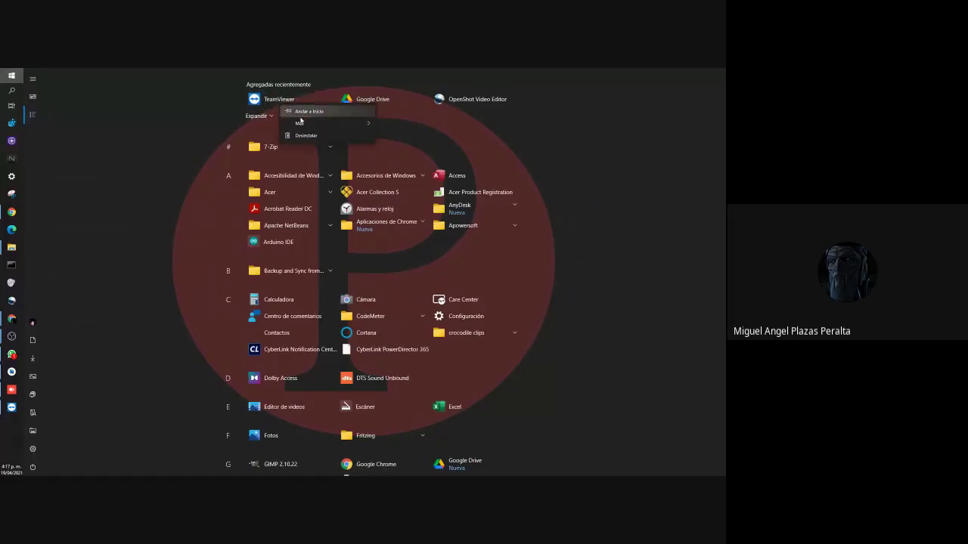
click(306, 113)
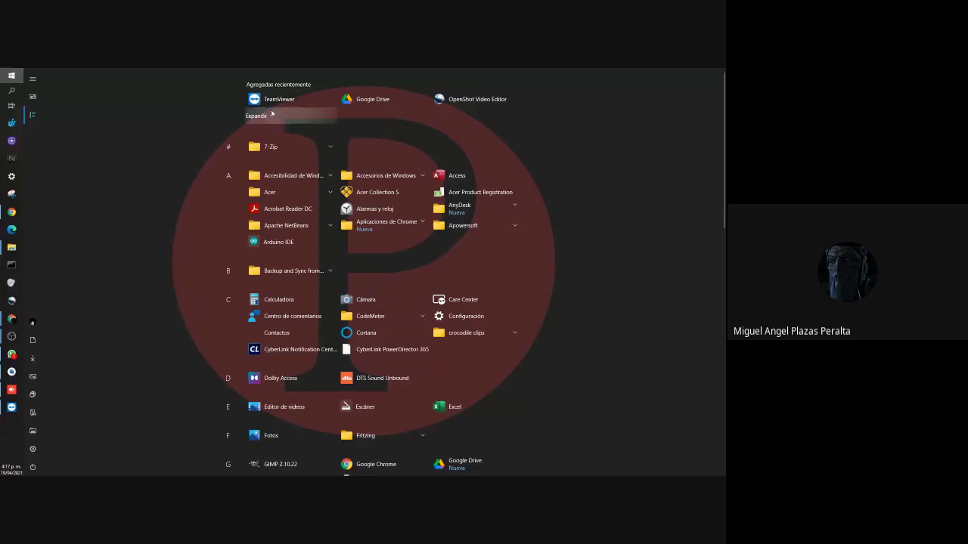
scroll(287, 208, down, 5)
scroll(173, 184, up, 6)
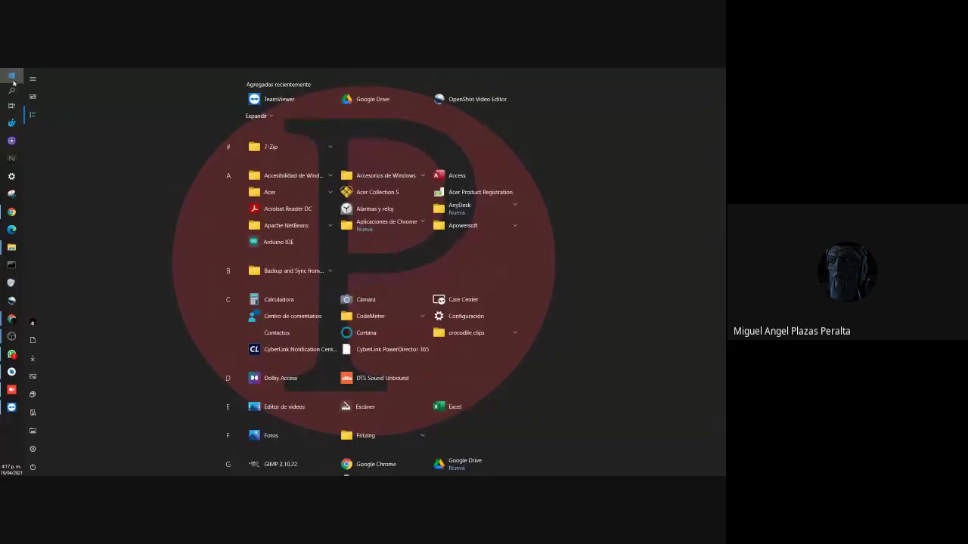
click(12, 79)
click(12, 78)
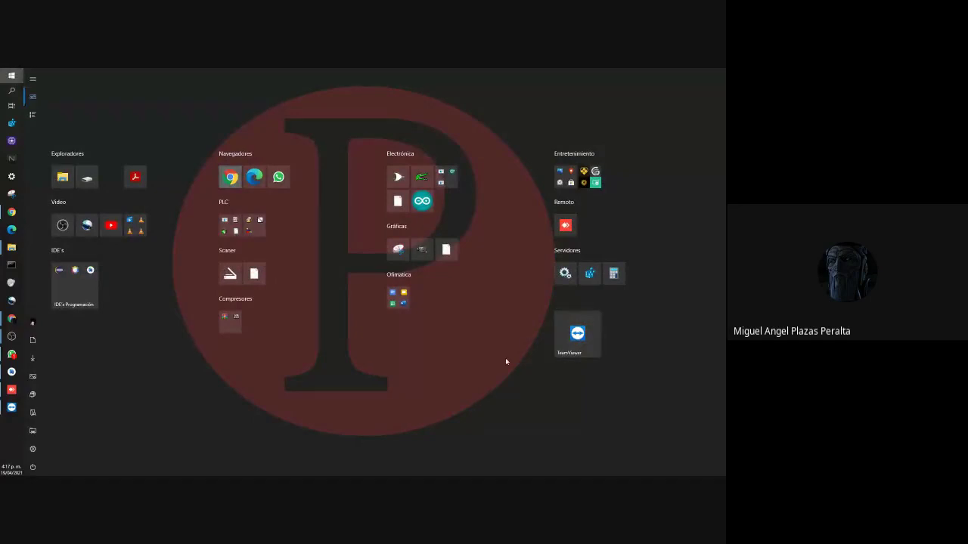
Step: Resize the TeamViewer tile in Start to the small size
click(579, 338)
right_click(560, 335)
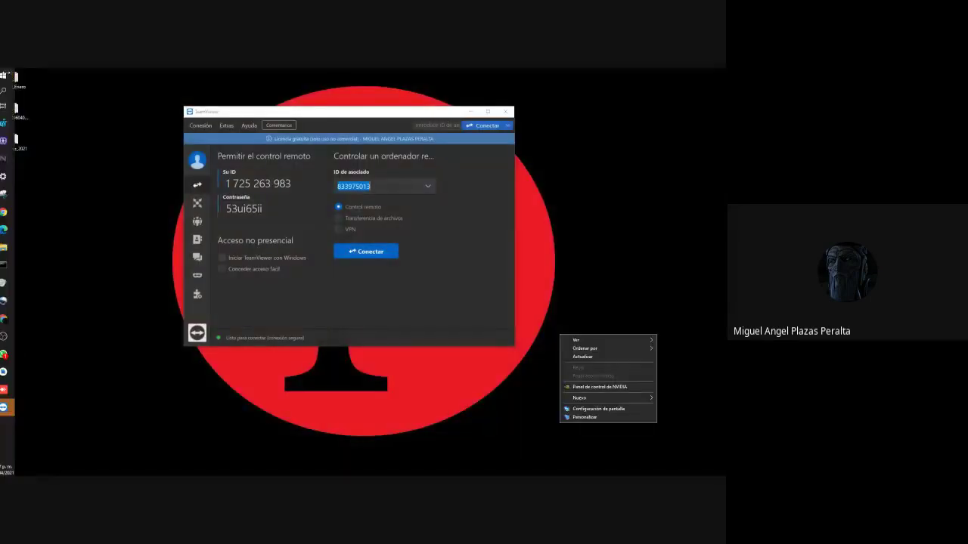
click(13, 78)
right_click(577, 334)
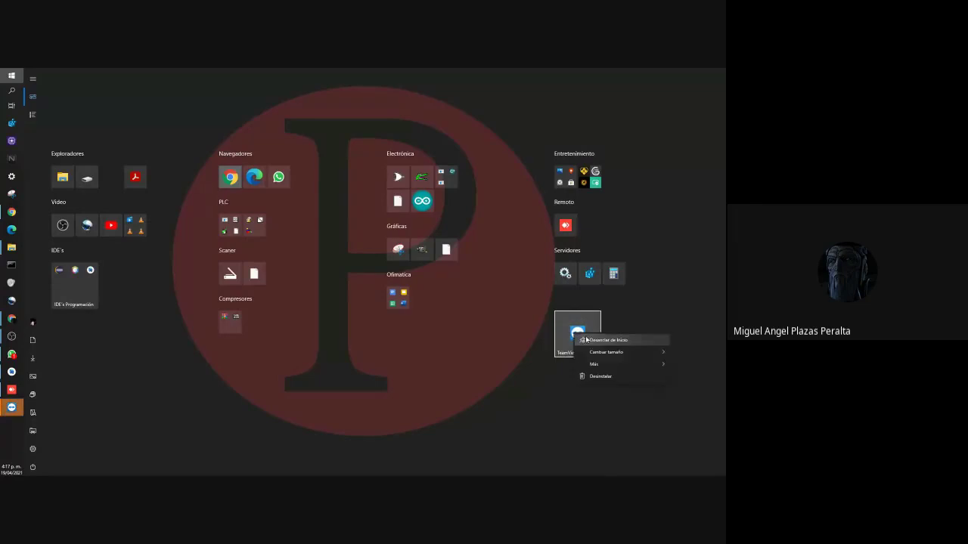
mouse_move(610, 353)
click(520, 358)
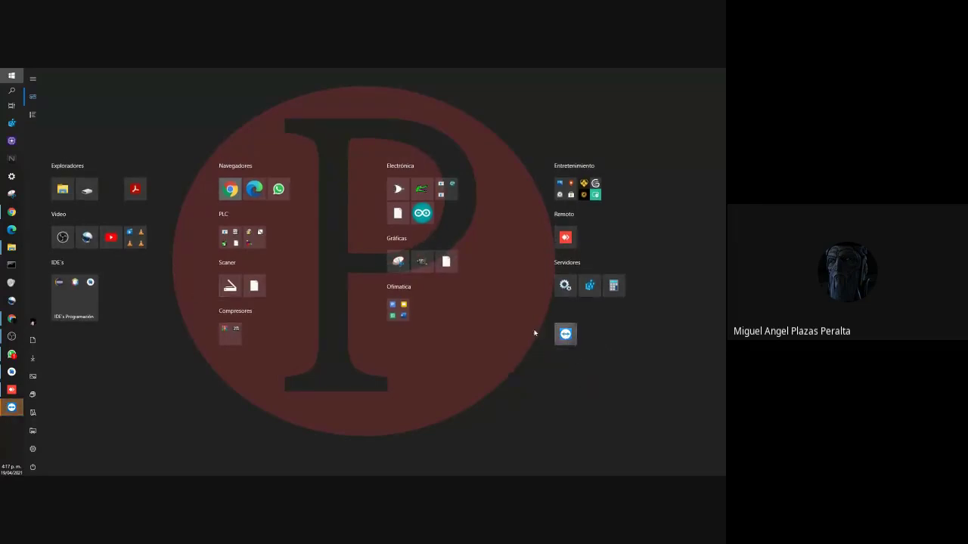
Step: Move the TeamViewer tile into the Remoto group beside the AnyDesk tile and close Start
drag(565, 333, 123, 304)
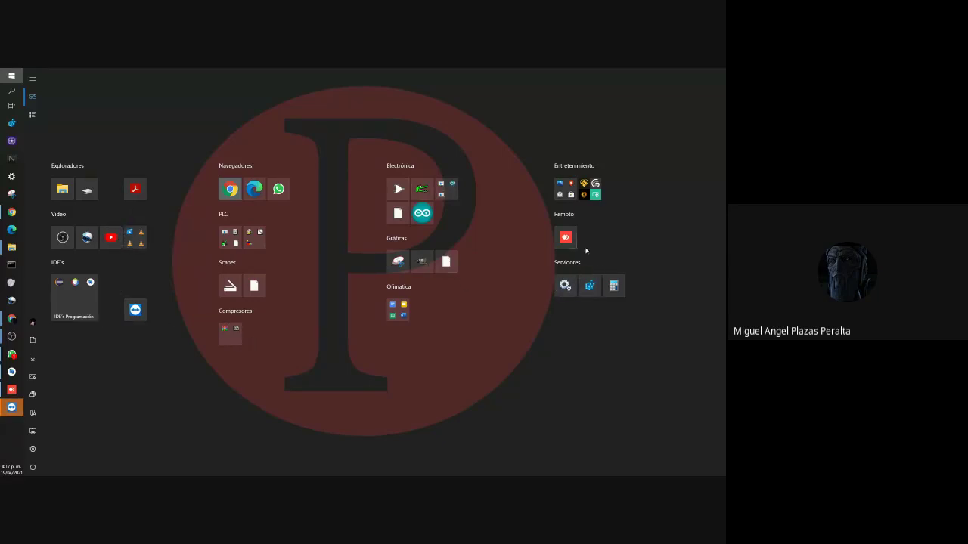
drag(167, 305, 598, 238)
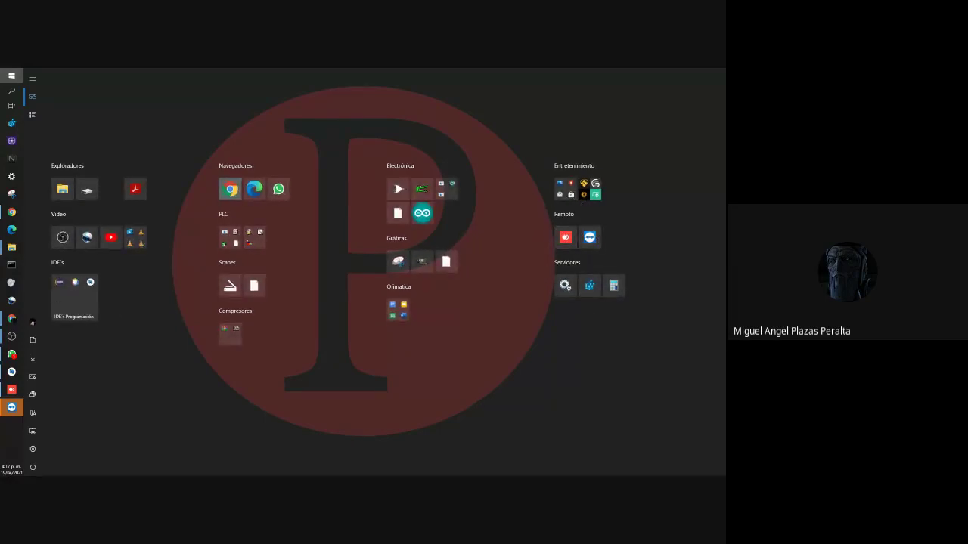
key(Escape)
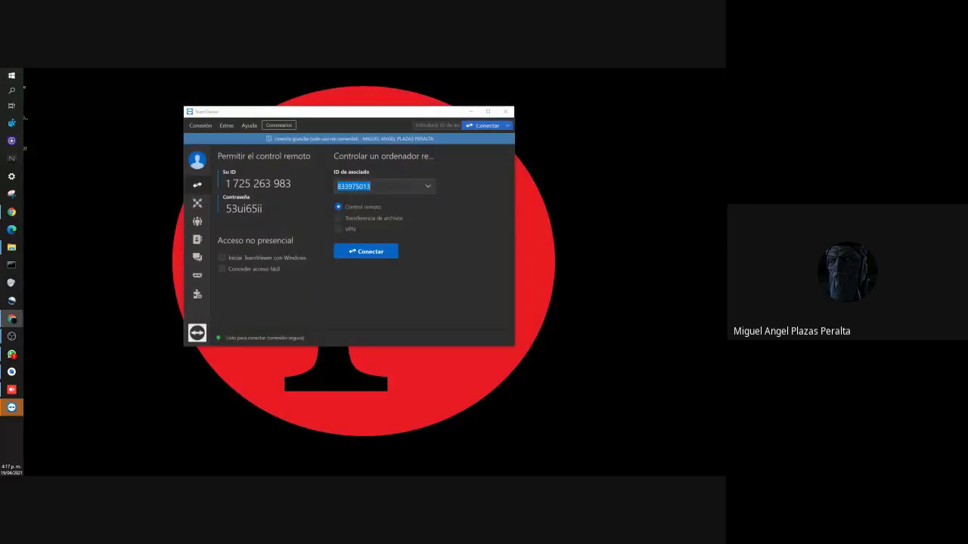